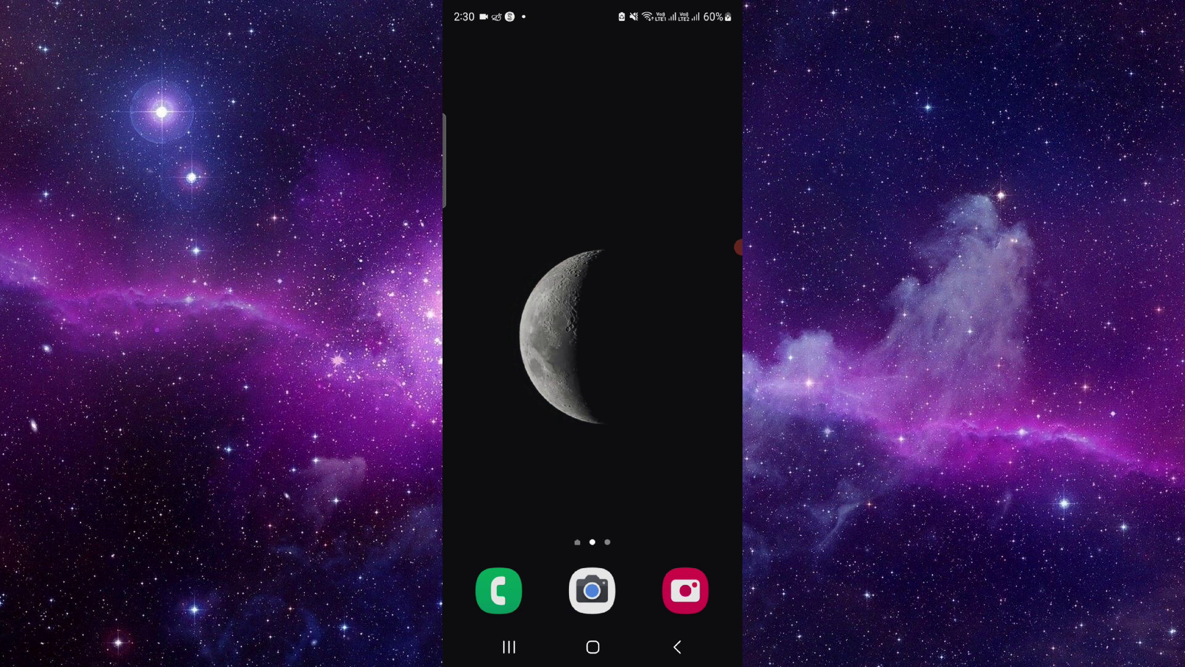
- Delete Shopify POS's stored data so storage shows 0 B, then return to App info
left_click_drag(593, 463, 593, 185)
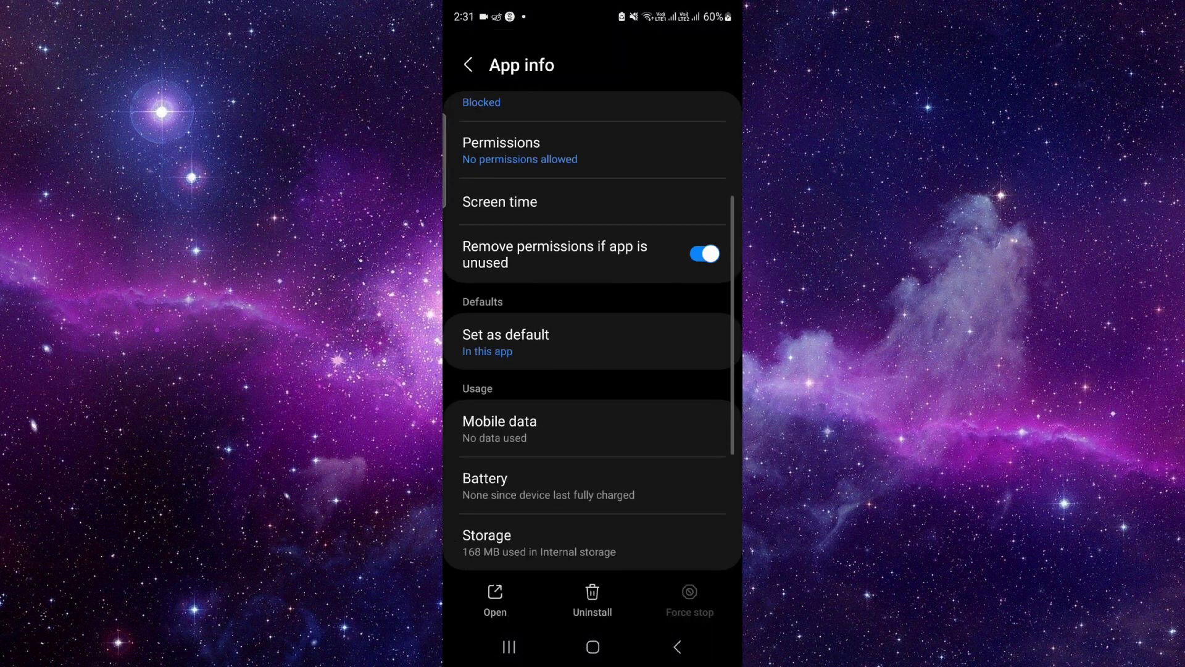
scroll(593, 370, "down", 2)
left_click(519, 389)
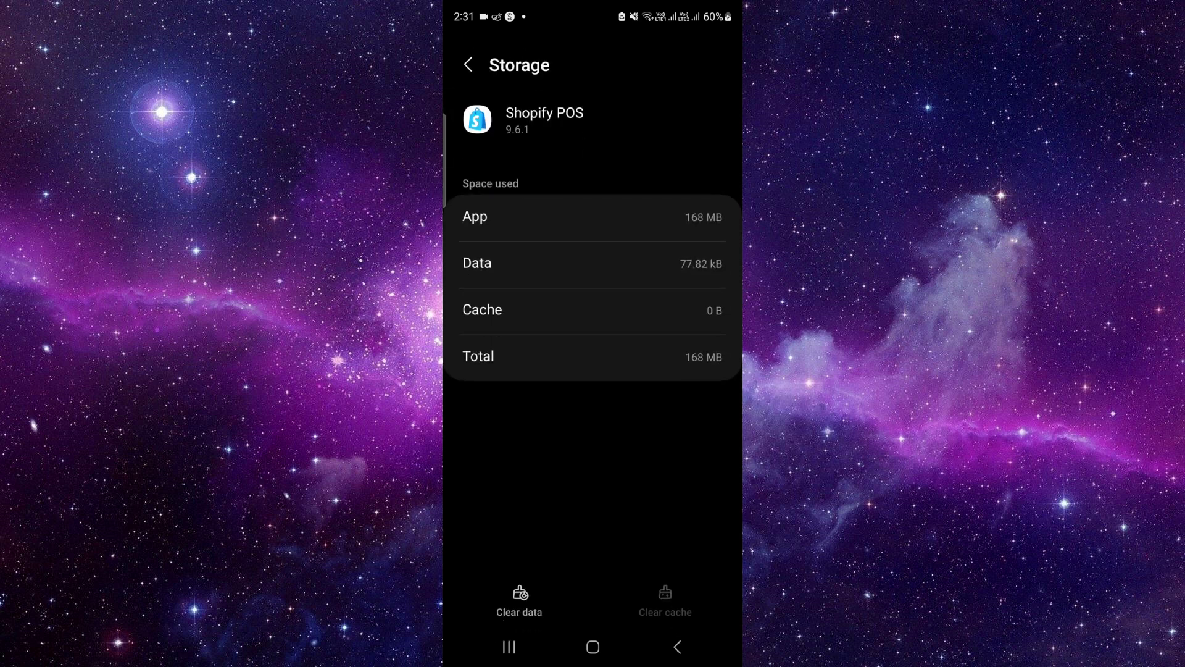
left_click(518, 602)
left_click(654, 580)
left_click(677, 646)
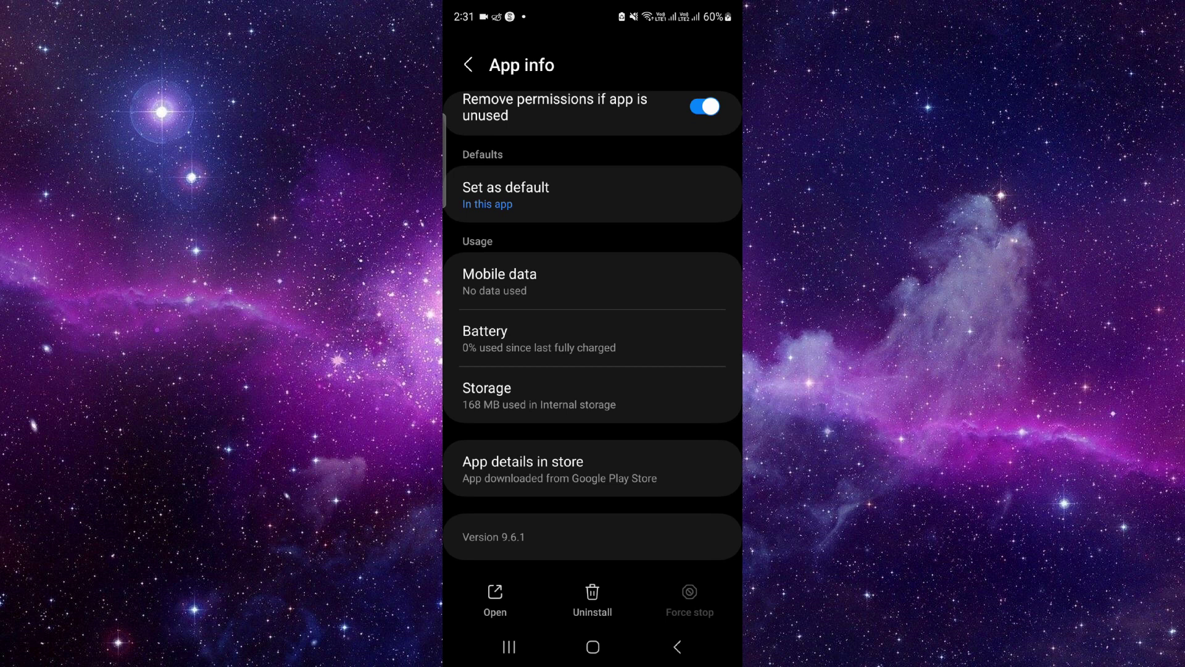
- Uninstall Shopify Point of Sale from its Google Play store page
left_click(523, 467)
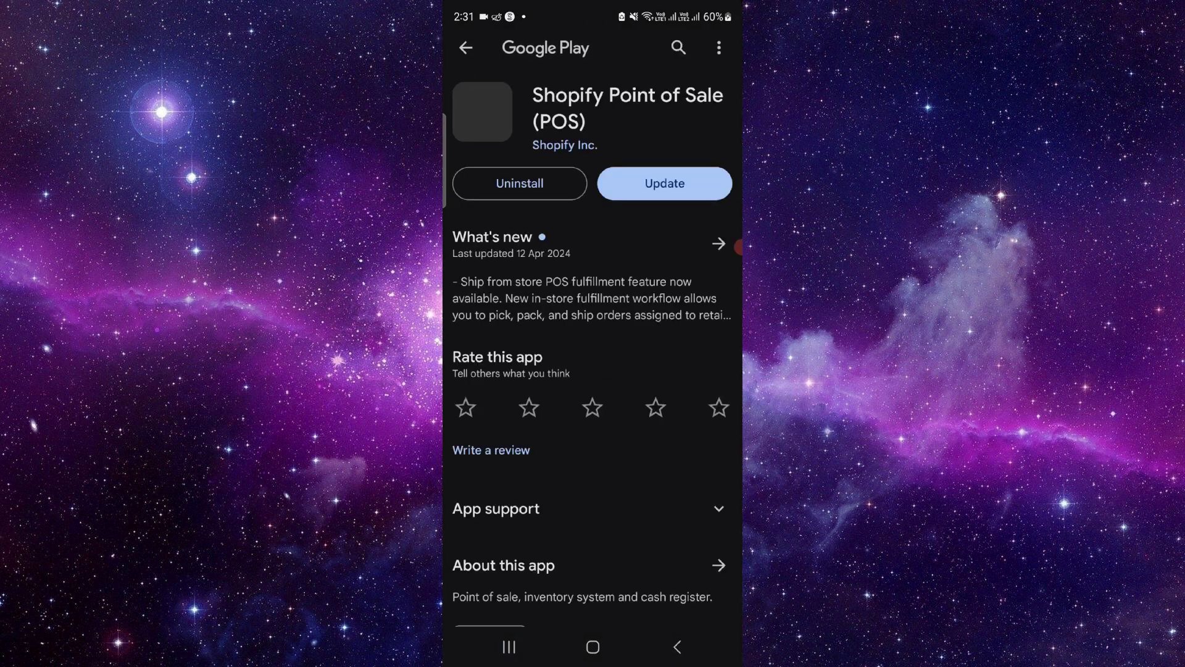
left_click(542, 238)
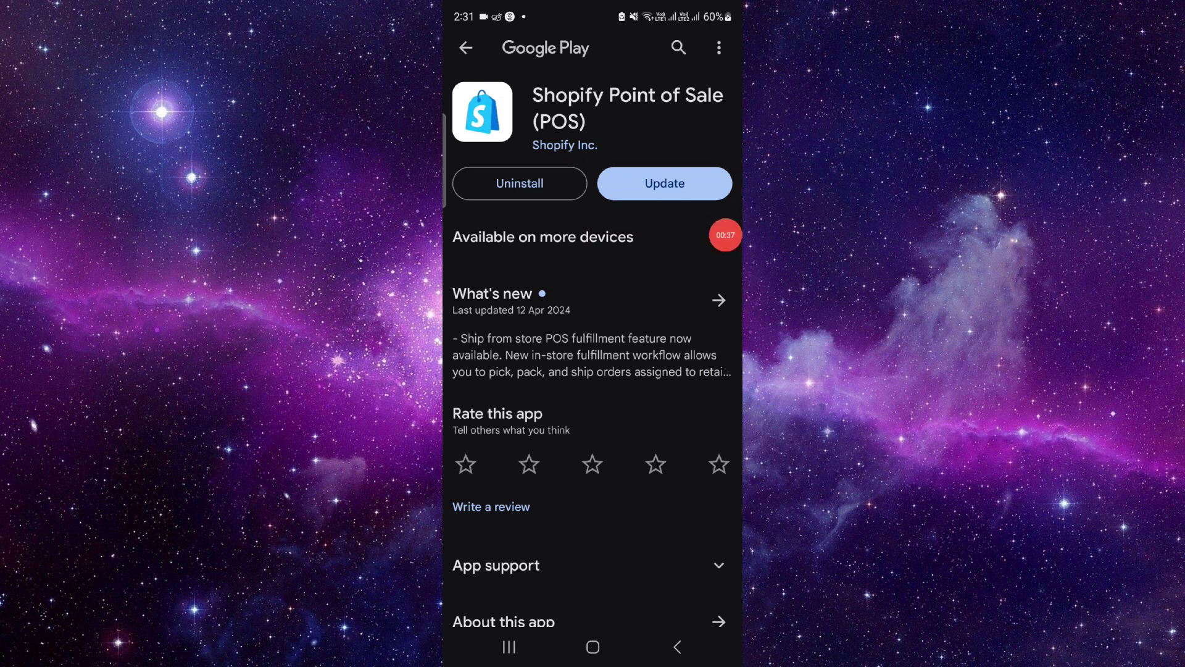
left_click(519, 182)
left_click(679, 344)
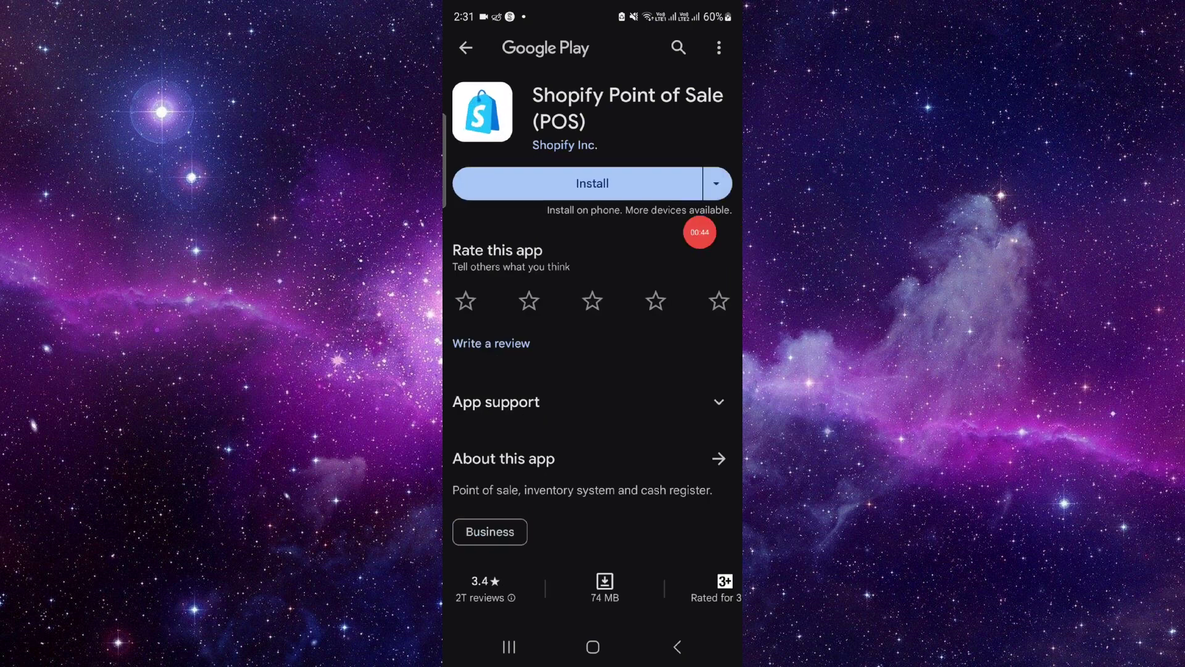
left_click(510, 647)
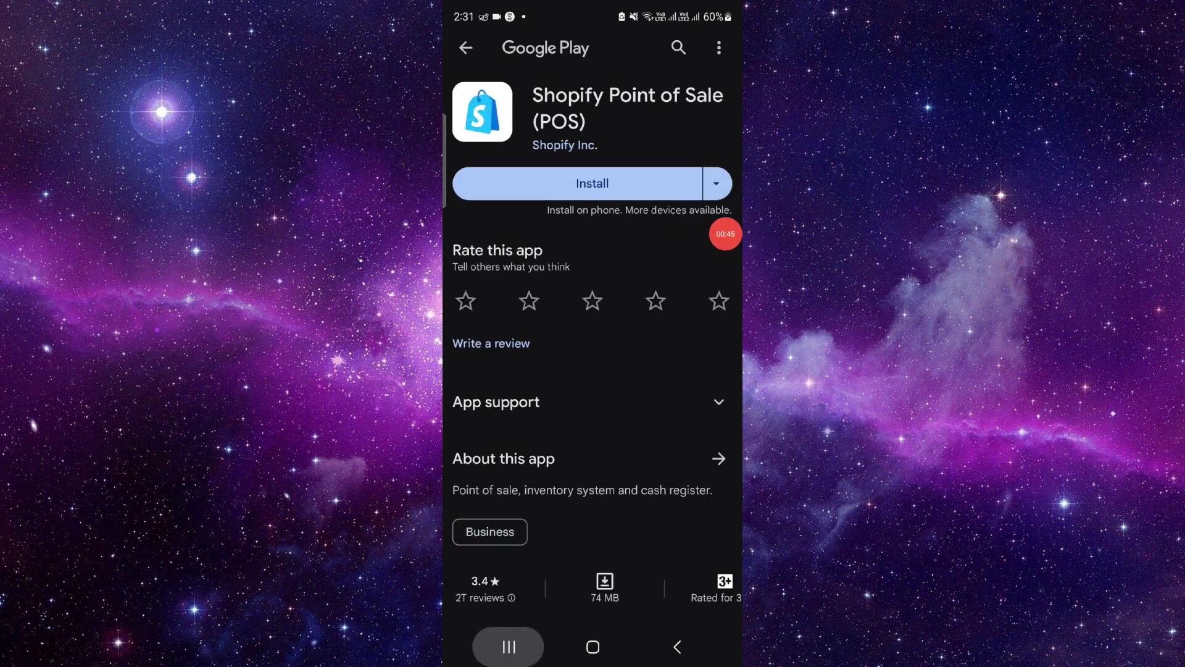
- Close all recent apps to return to the moon-wallpaper home screen
left_click(593, 519)
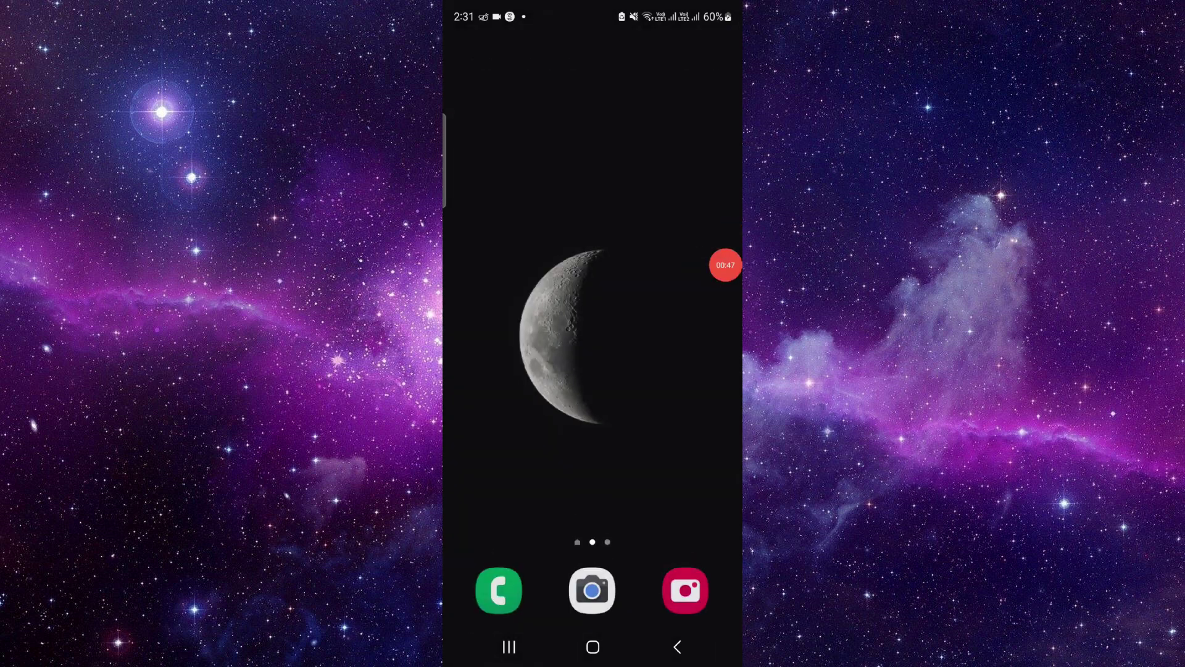